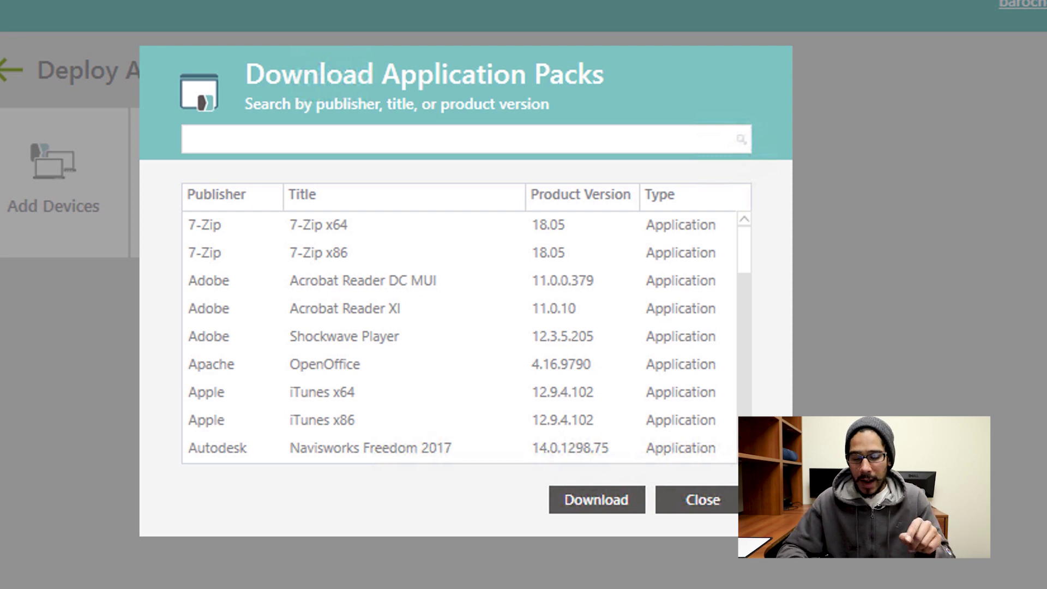
pyautogui.write('chrome')
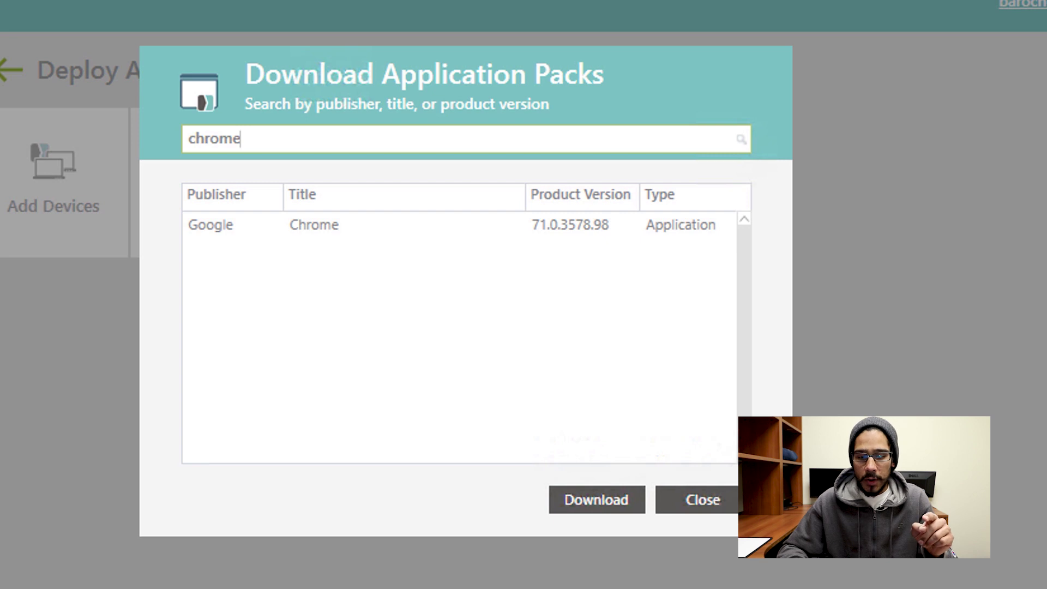
# - Download the Google Chrome pack from the search results, acknowledge the message and close the catalogue
pyautogui.press('Tab')
pyautogui.press('Return')
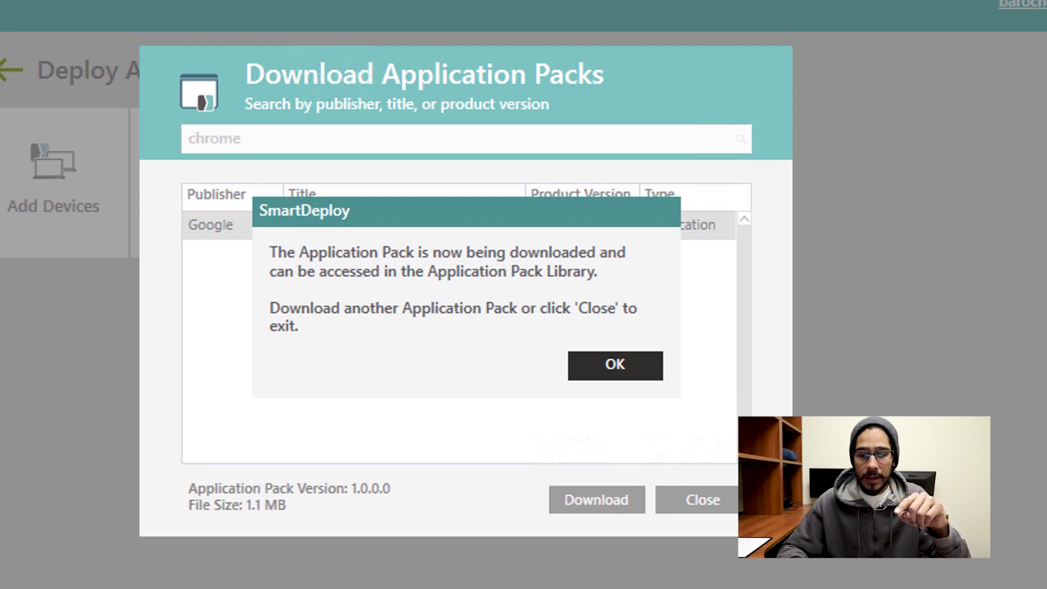
pyautogui.press('Return')
pyautogui.press('Escape')
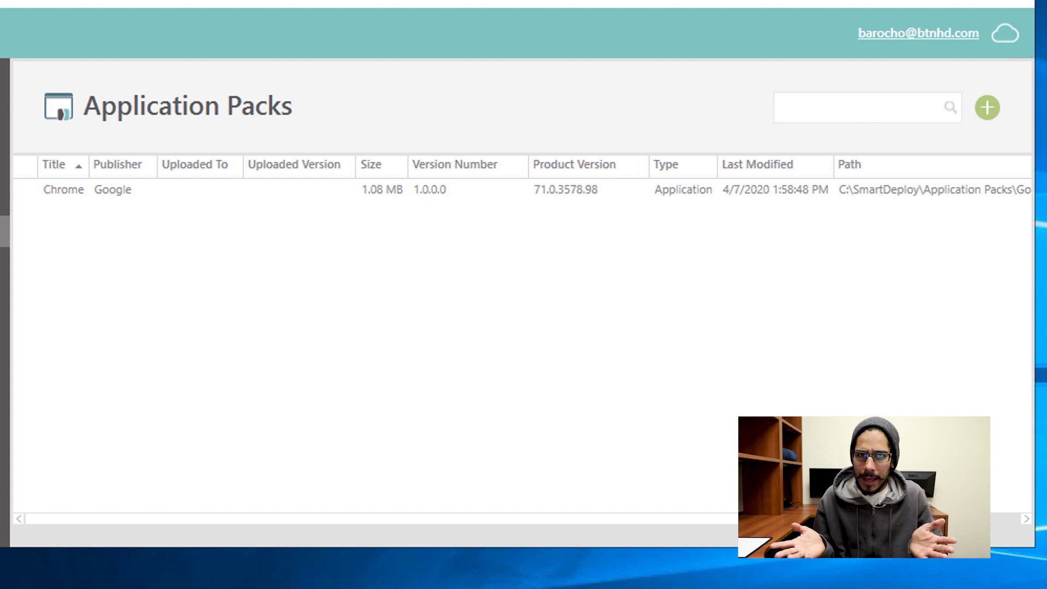
# - Show the Chrome pack's Google-Chrome-1.0.0.0.spk file in C:\SmartDeploy\Application Packs via Open File Location
pyautogui.click(414, 190)
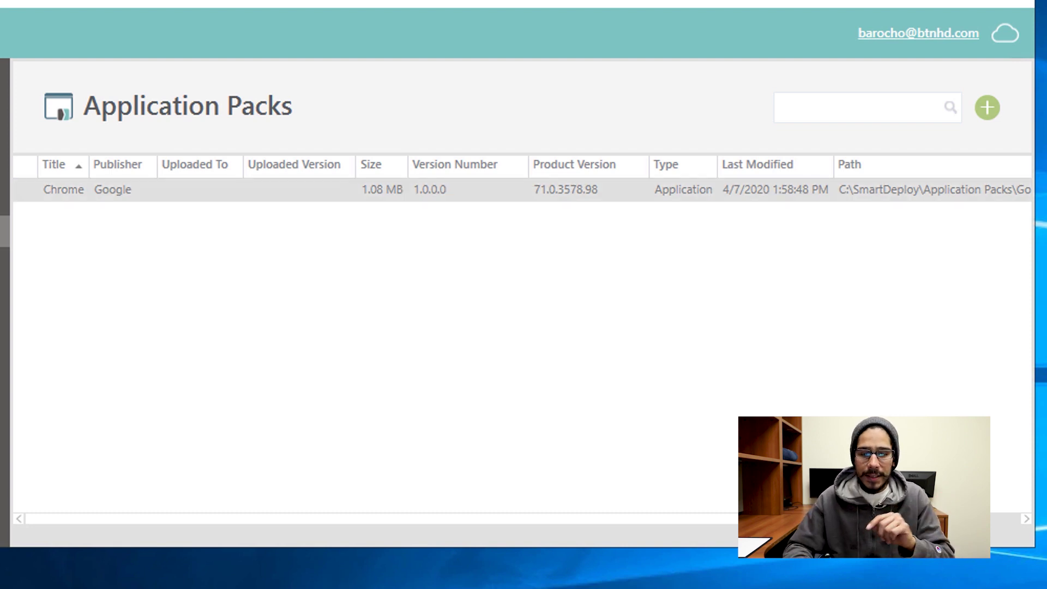
pyautogui.rightClick(415, 191)
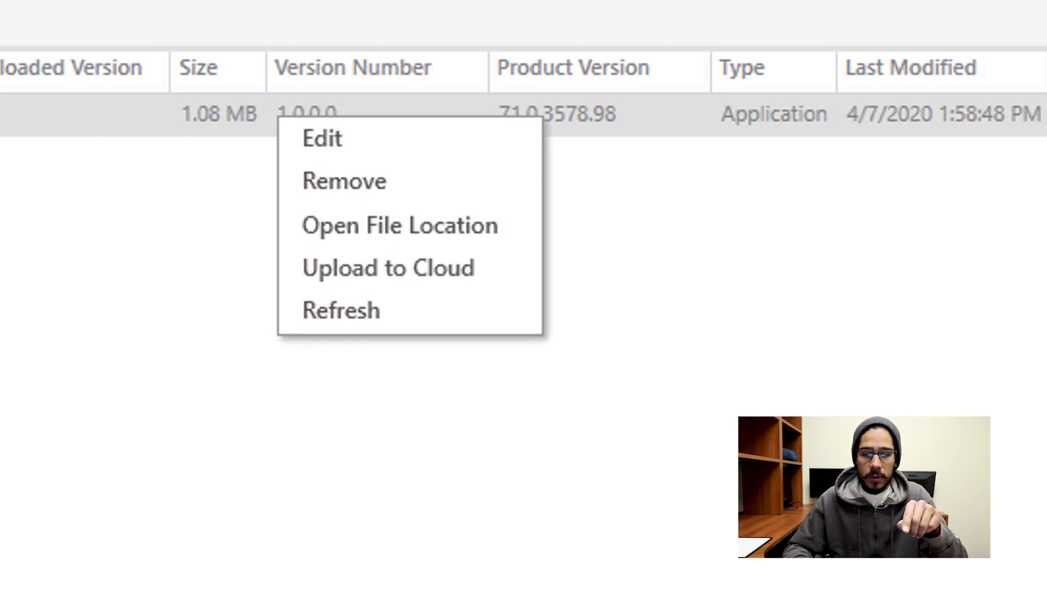
pyautogui.click(400, 225)
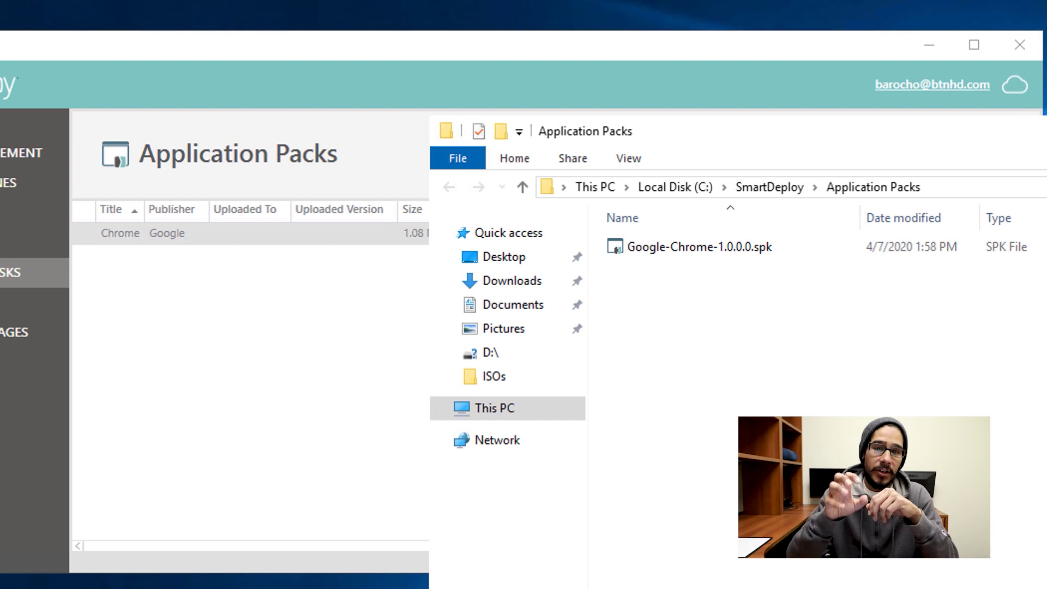
# - Edit the Chrome pack in Application Manager and review its Run Command task and ChromeSetup.exe file
pyautogui.rightClick(496, 239)
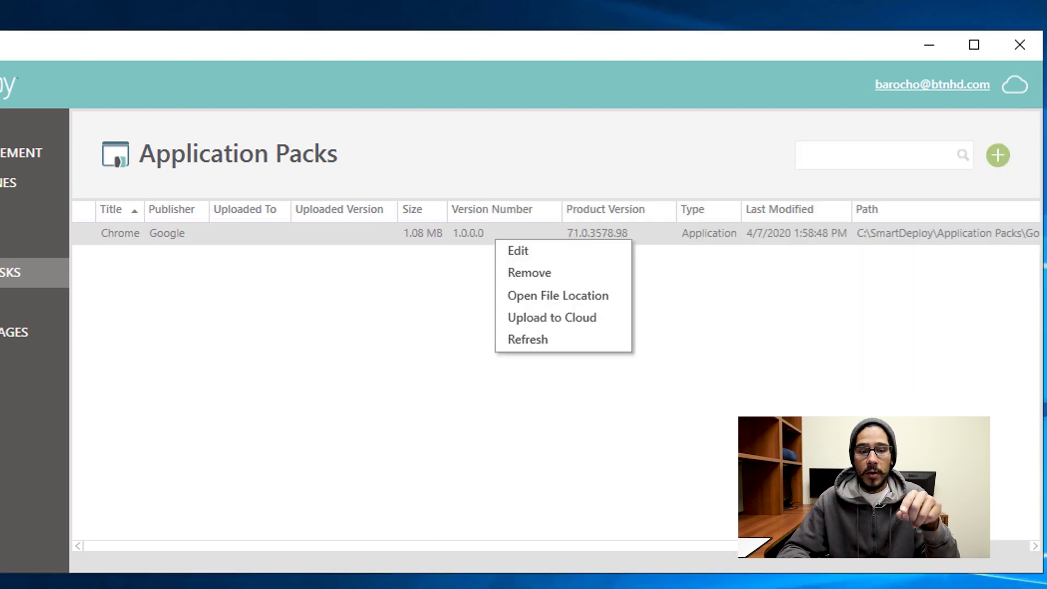
pyautogui.click(518, 251)
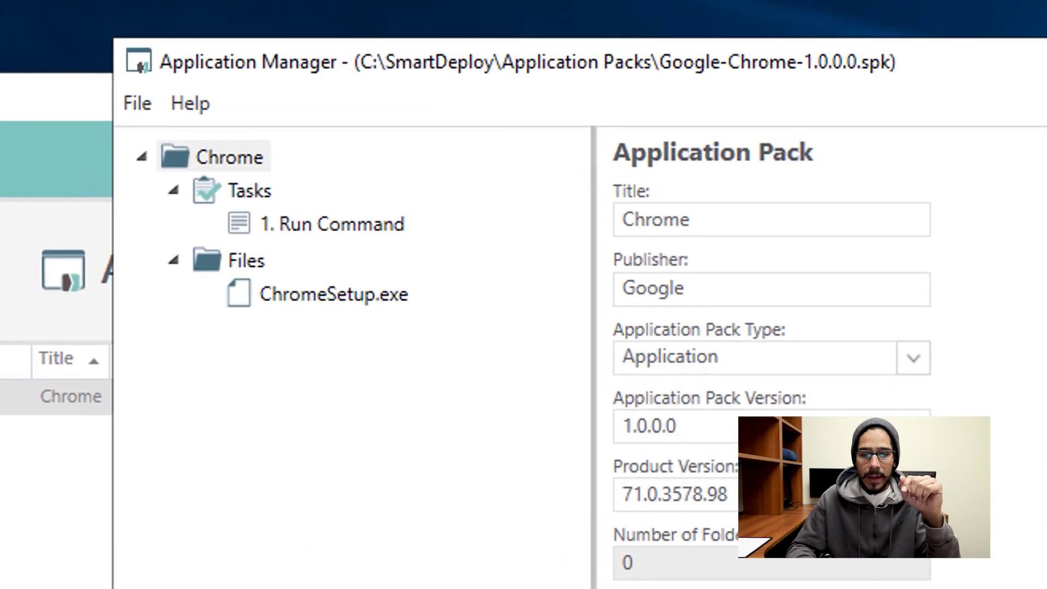
pyautogui.press('Down')
pyautogui.press('Down')
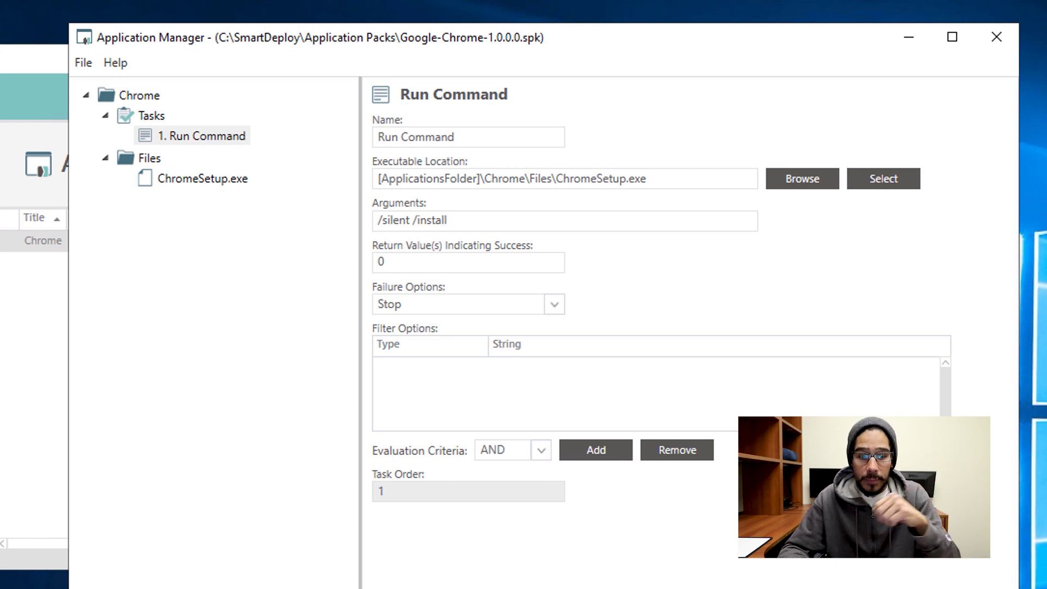
pyautogui.press('Down')
pyautogui.press('Down')
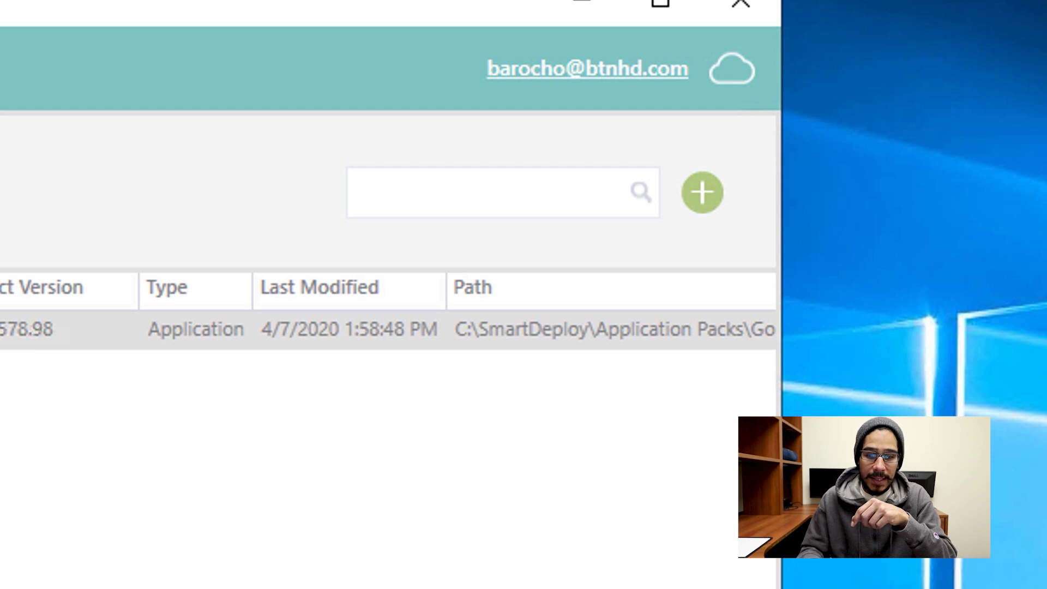
# - Choose Download an Application Pack from the green plus button's adding options
pyautogui.click(702, 192)
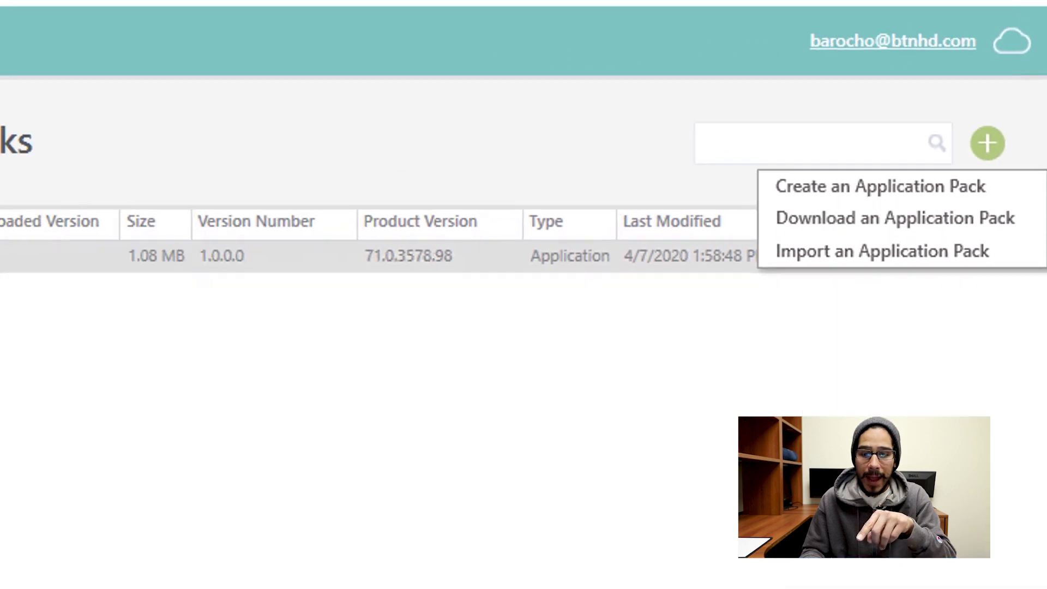
pyautogui.click(591, 283)
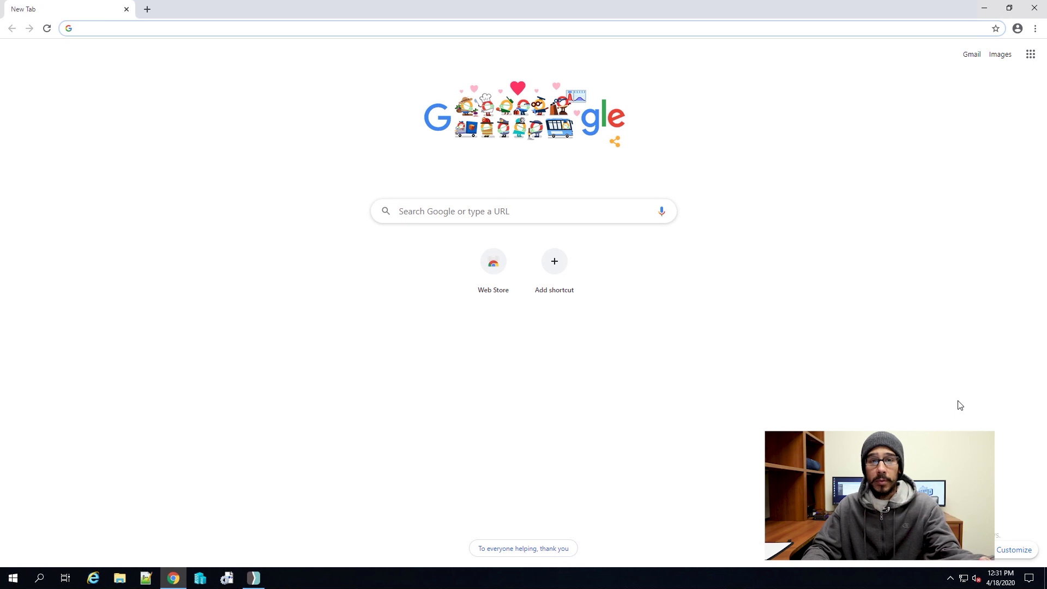
pyautogui.write('https://smartdeploy.com/btnhd')
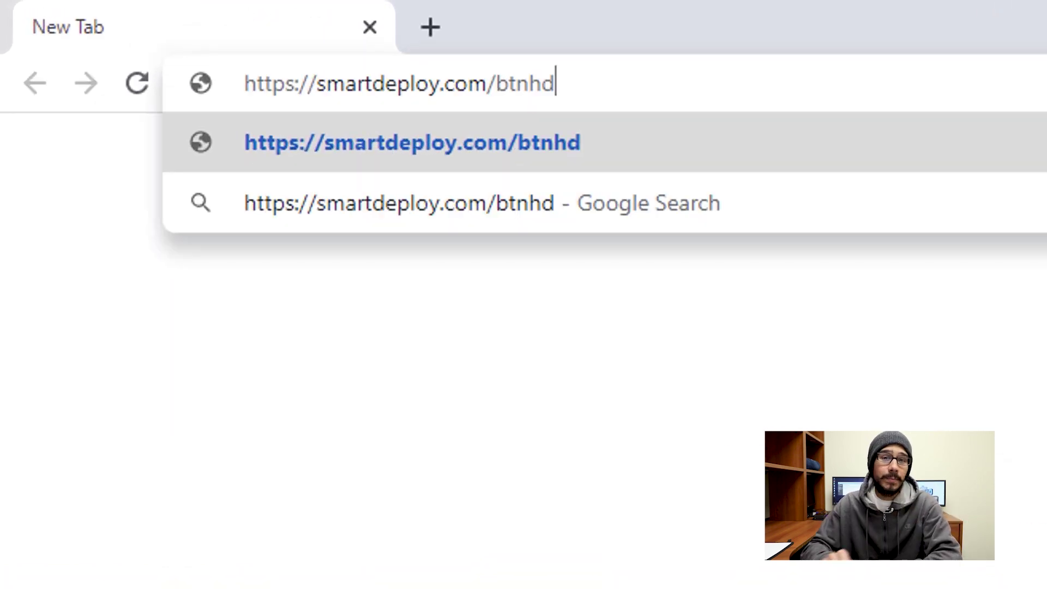
pyautogui.press('Return')
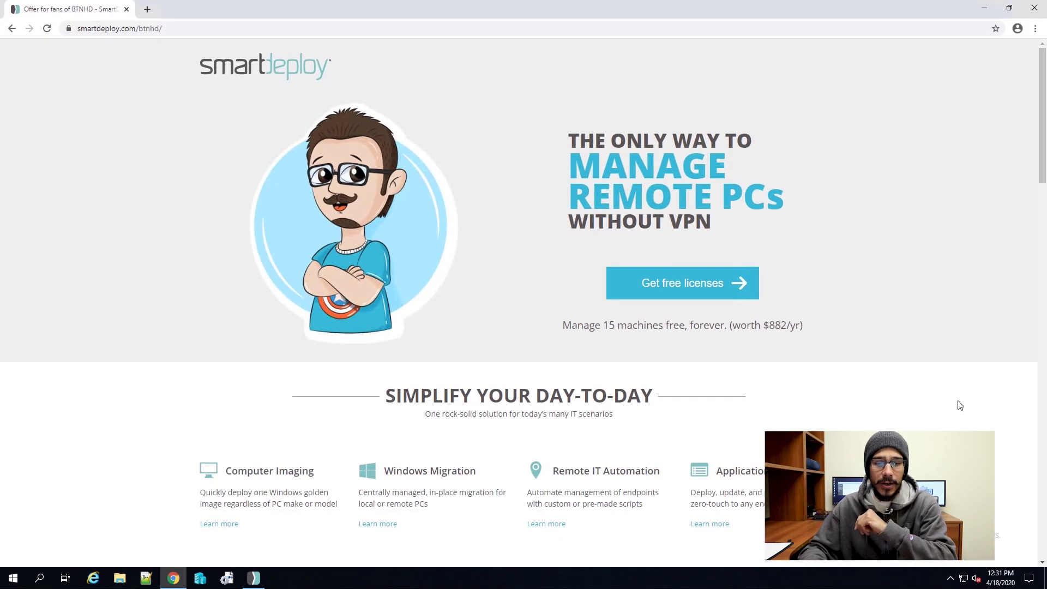